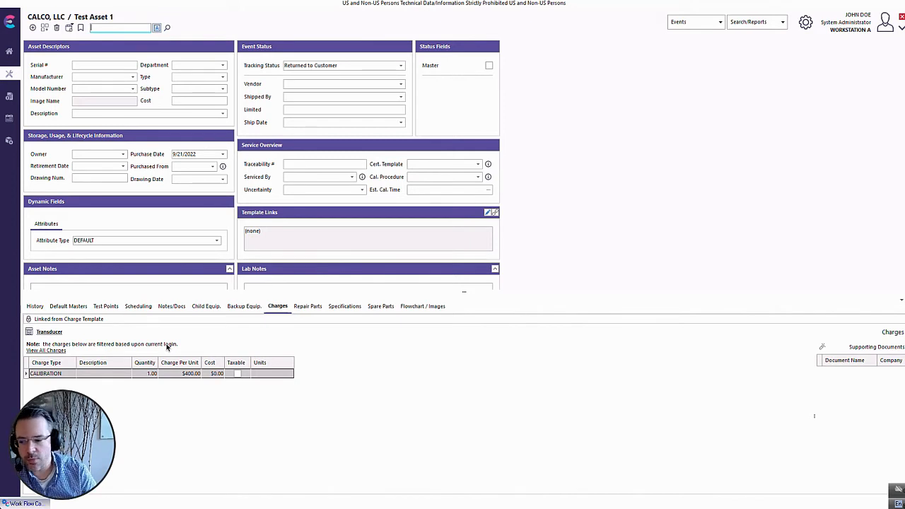
Review the CALIBRATION charge's settings in the CALIBRATION event's workflow configuration, leaving them unedited.
left_click(29, 504)
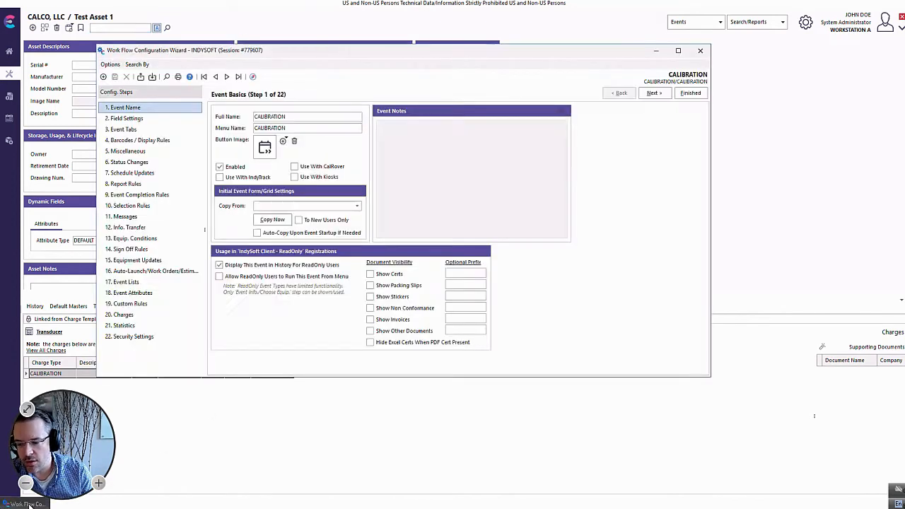
left_click(124, 314)
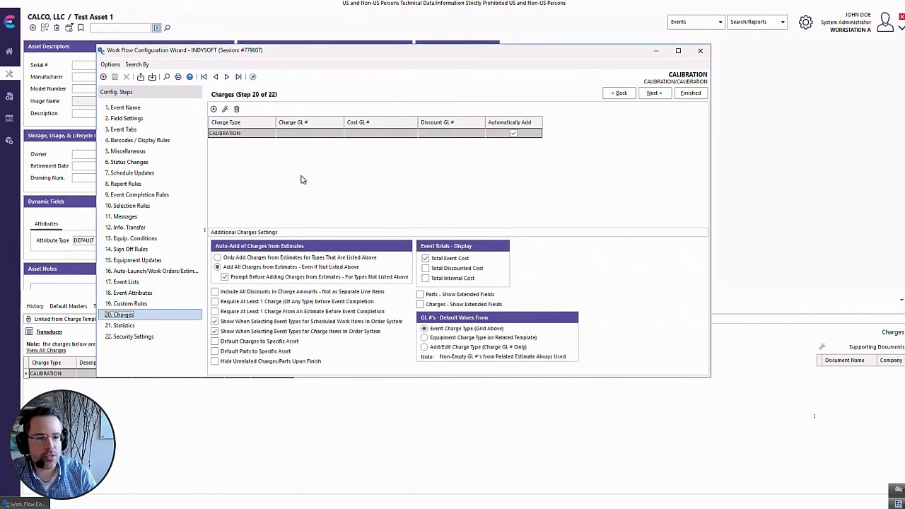
double_click(263, 137)
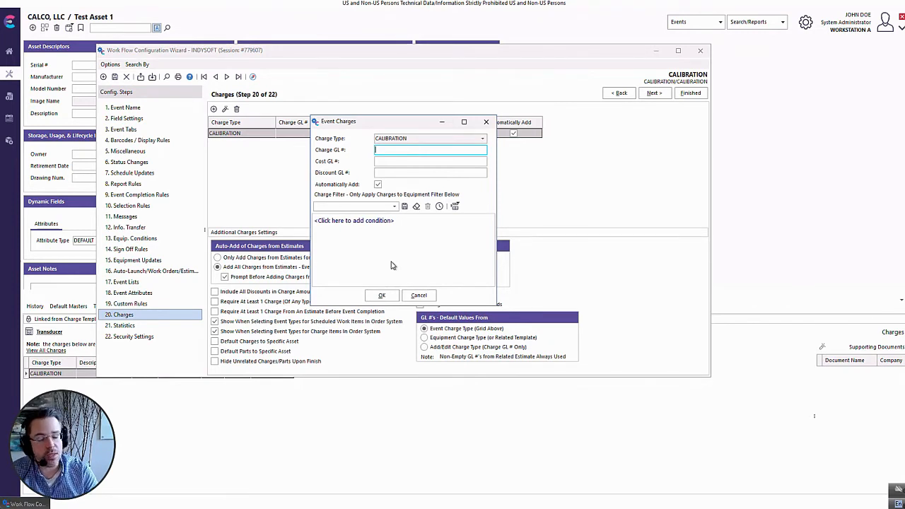
left_click(419, 295)
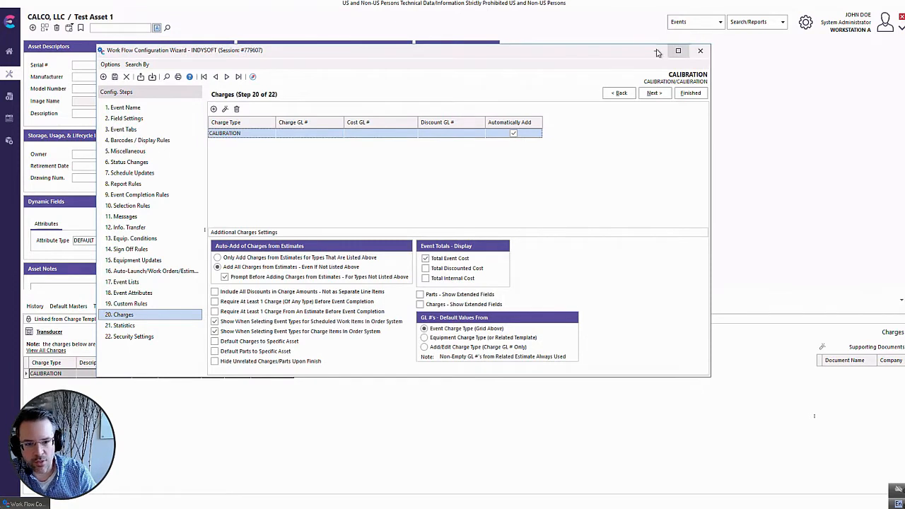
left_click(700, 55)
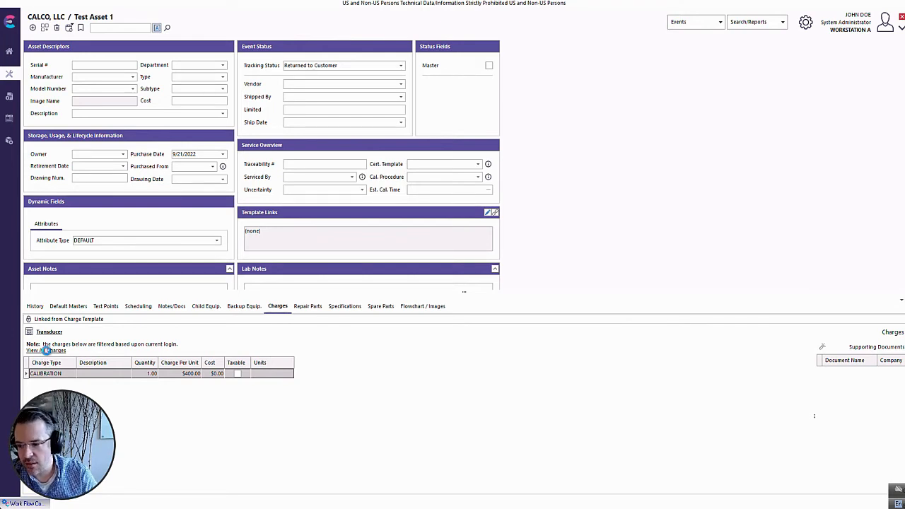
View all charges on Test Asset 1 and inspect the filter defined for the ACCREDITED charge type.
left_click(47, 351)
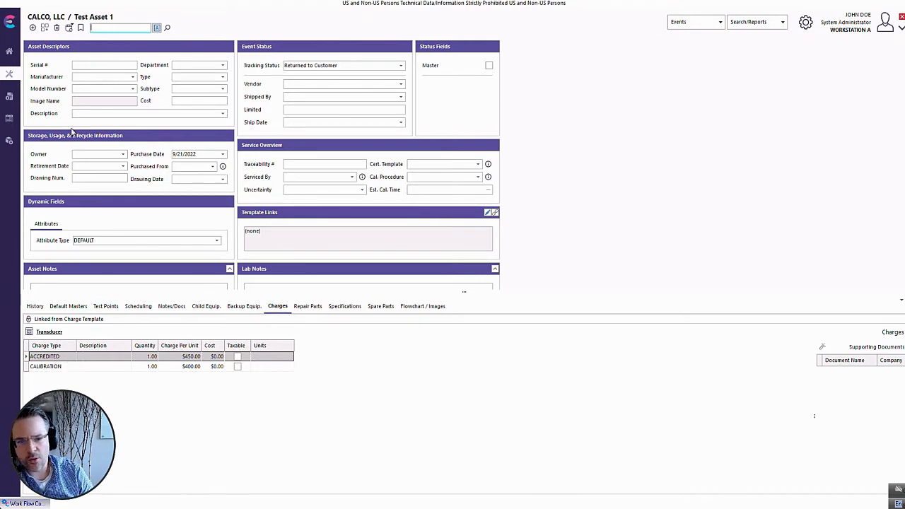
left_click(9, 141)
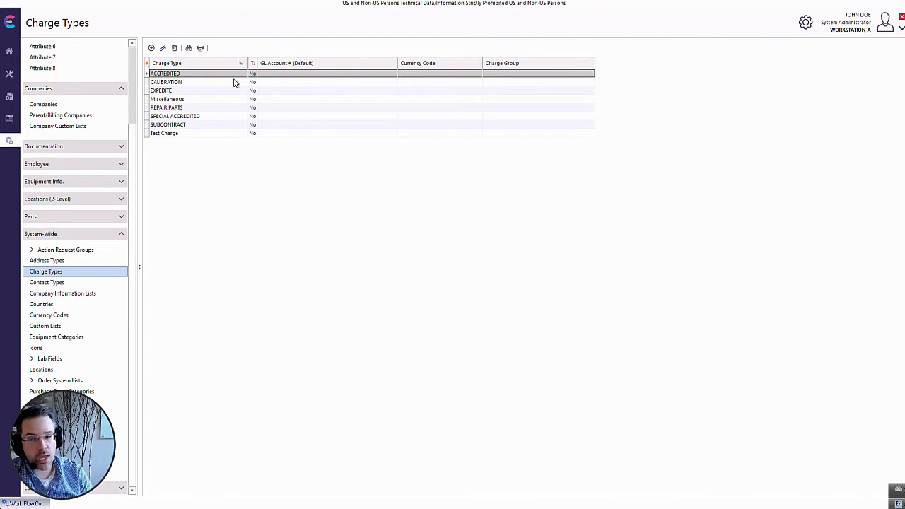
double_click(179, 76)
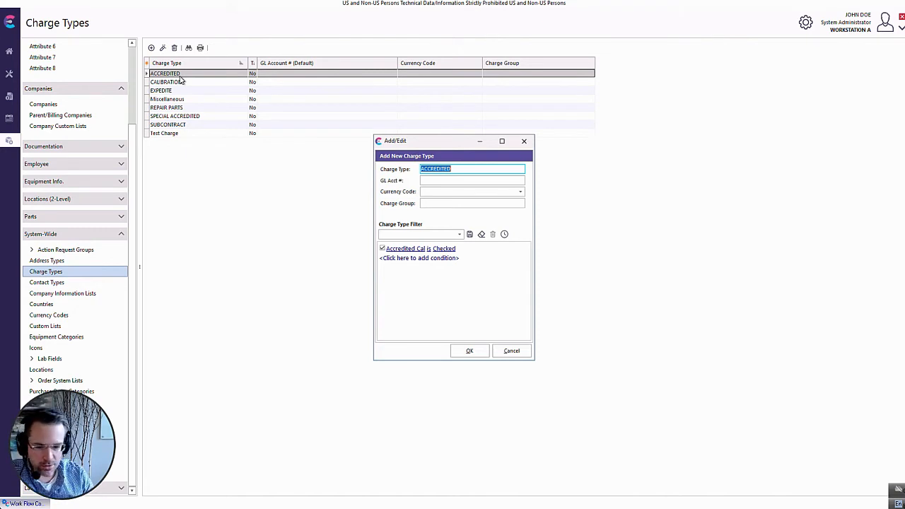
left_click(514, 352)
Check the first company user-defined status box label in the system-wide preferences, closing without saving.
left_click(806, 23)
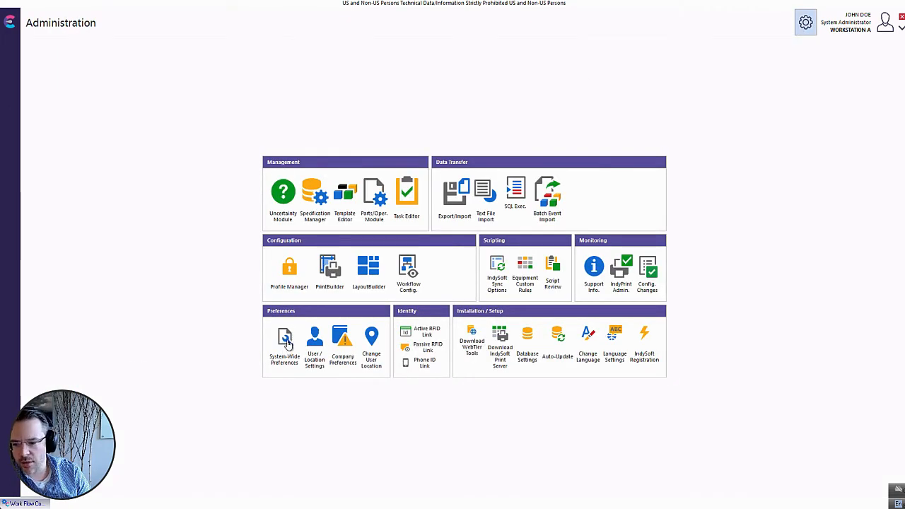
left_click(287, 342)
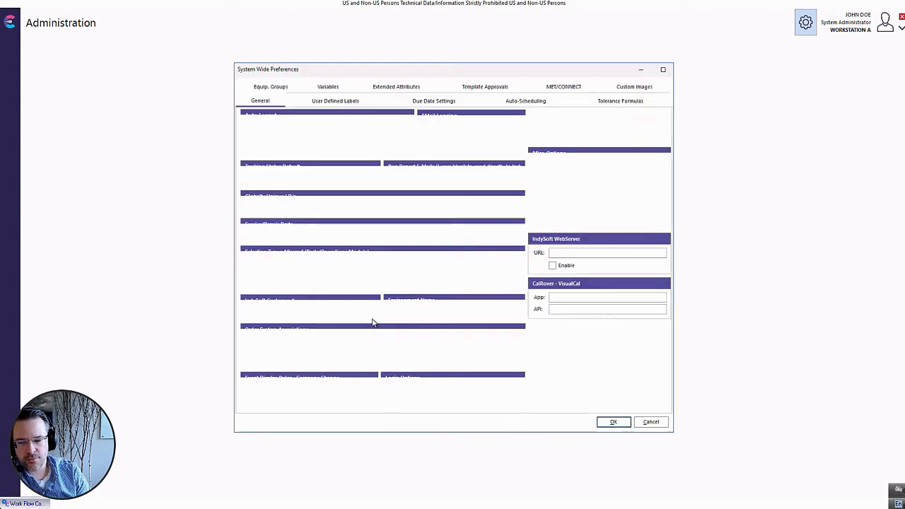
left_click(333, 101)
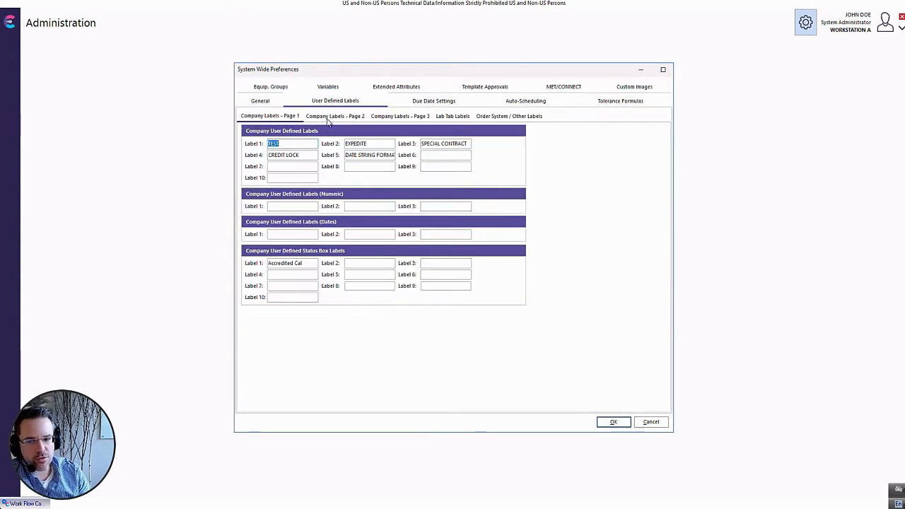
left_click_drag(311, 263, 259, 258)
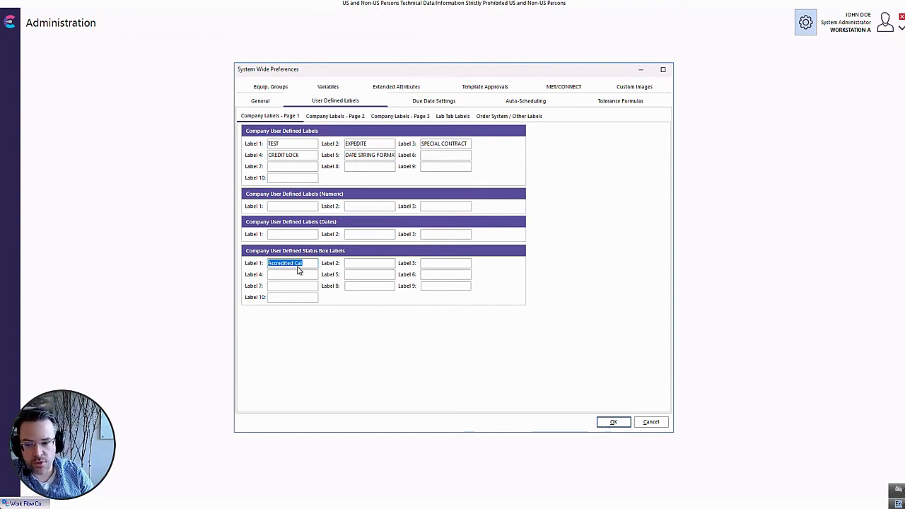
left_click(651, 422)
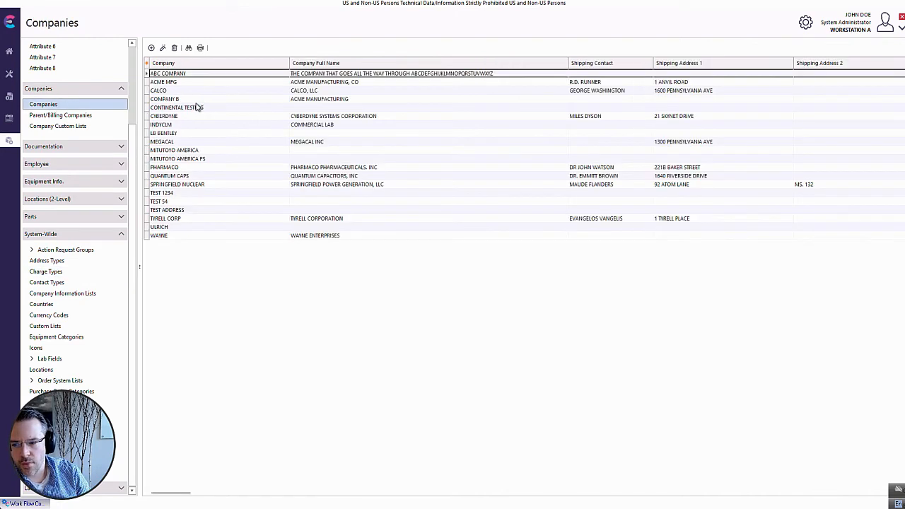
Compare the Accredited Cal status in the custom information of the CYBERDYNE and CALCO companies.
double_click(185, 116)
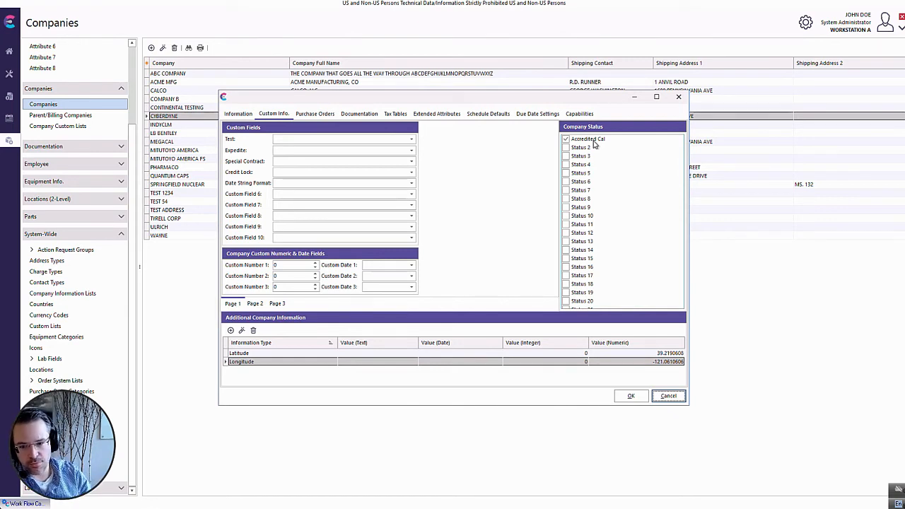
left_click(670, 397)
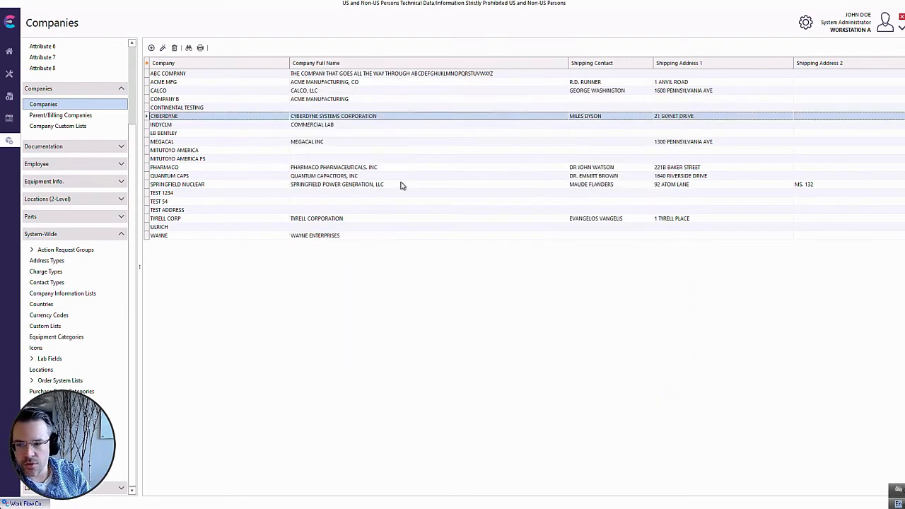
left_click(201, 92)
double_click(201, 91)
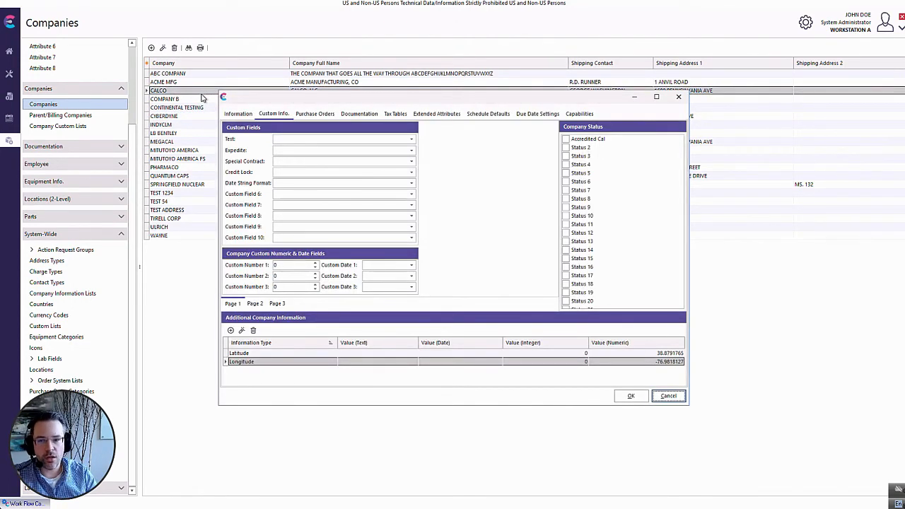
left_click(656, 397)
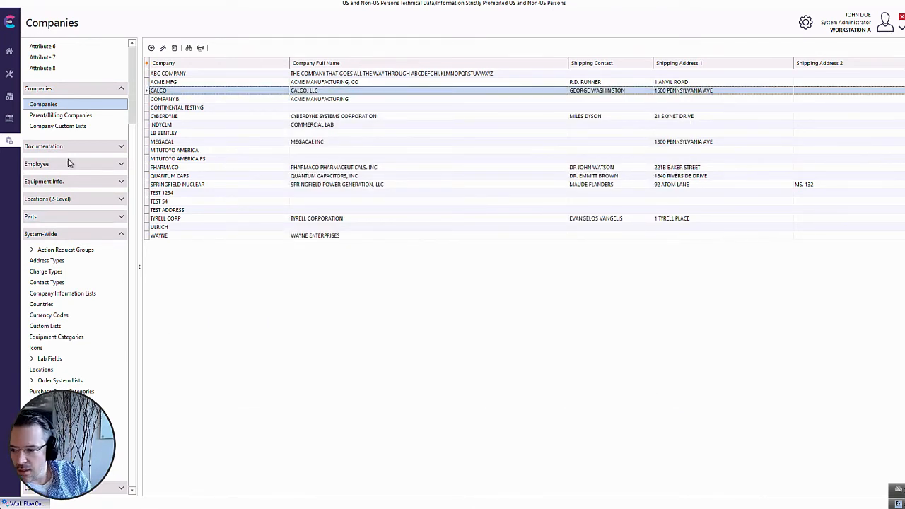
Open Test Asset 1's Transducer charge template and try to open its ACCREDITED charge.
left_click(9, 77)
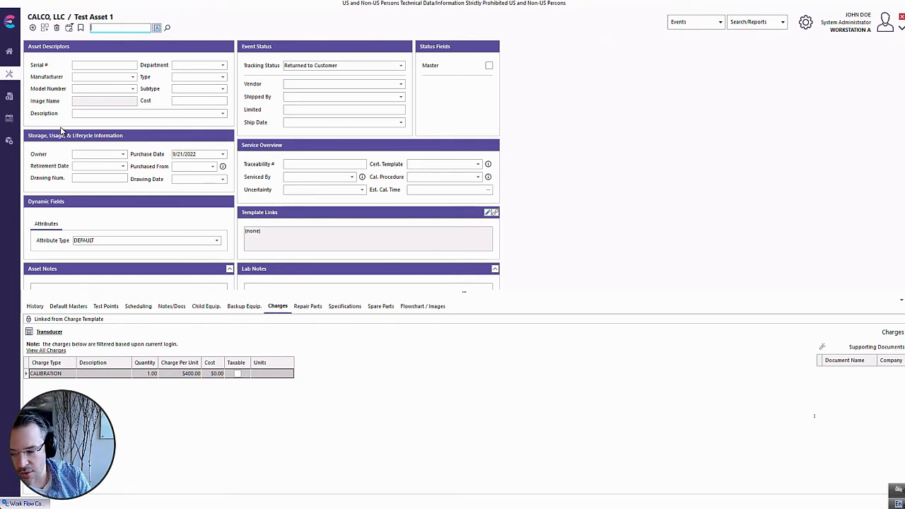
left_click(31, 333)
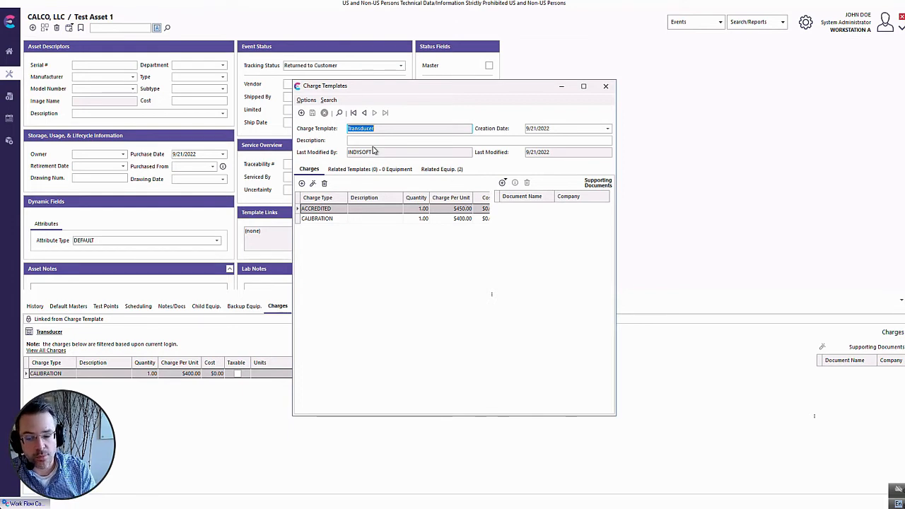
left_click(336, 211)
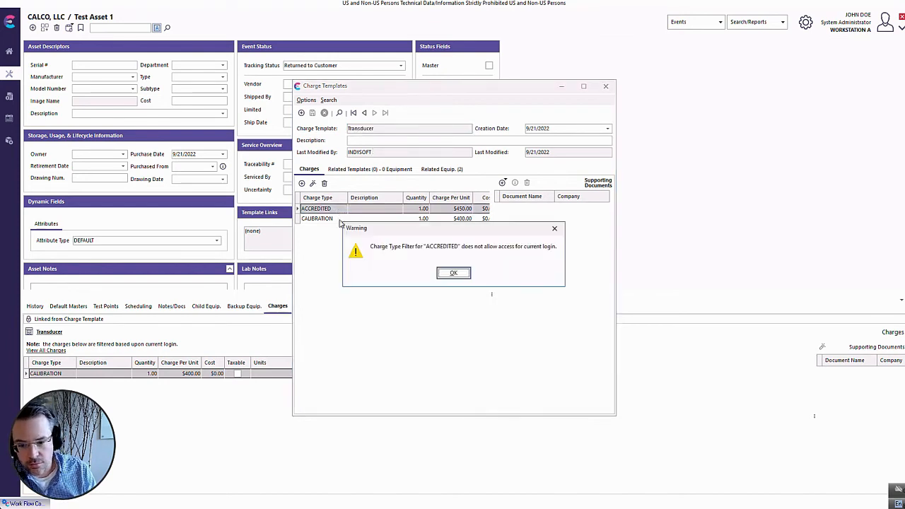
left_click(450, 274)
Examine the company fields available as filter conditions for the CALIBRATION charge, discarding the trial condition and closing the template.
double_click(347, 224)
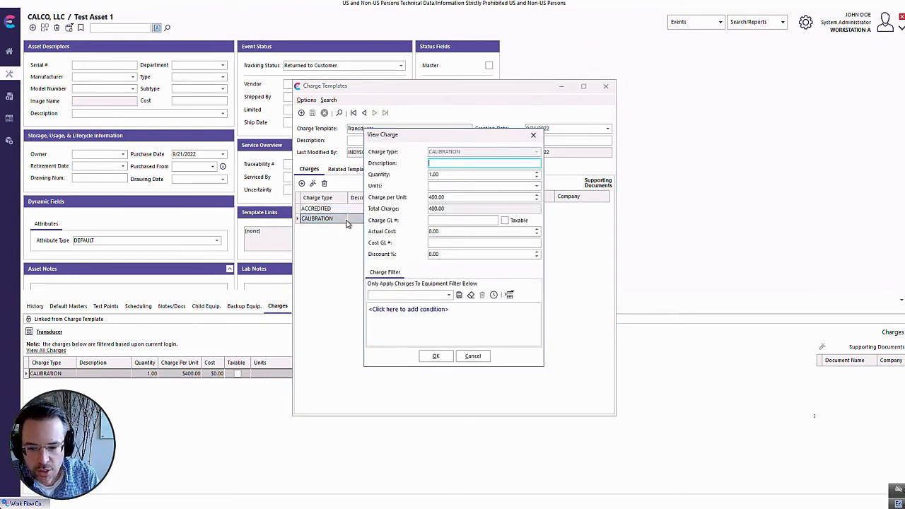
left_click(391, 311)
left_click(388, 309)
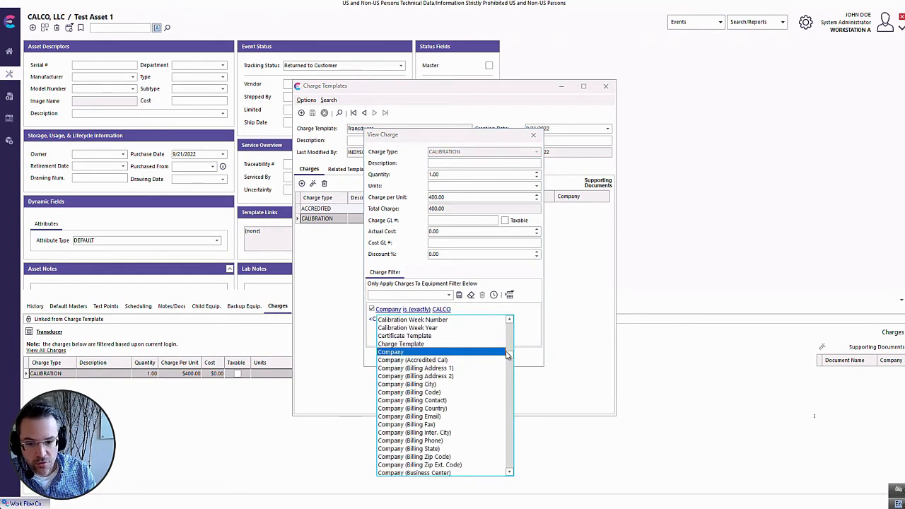
mouse_move(507, 355)
left_mouse_down()
mouse_move(511, 323)
mouse_move(514, 360)
left_mouse_up()
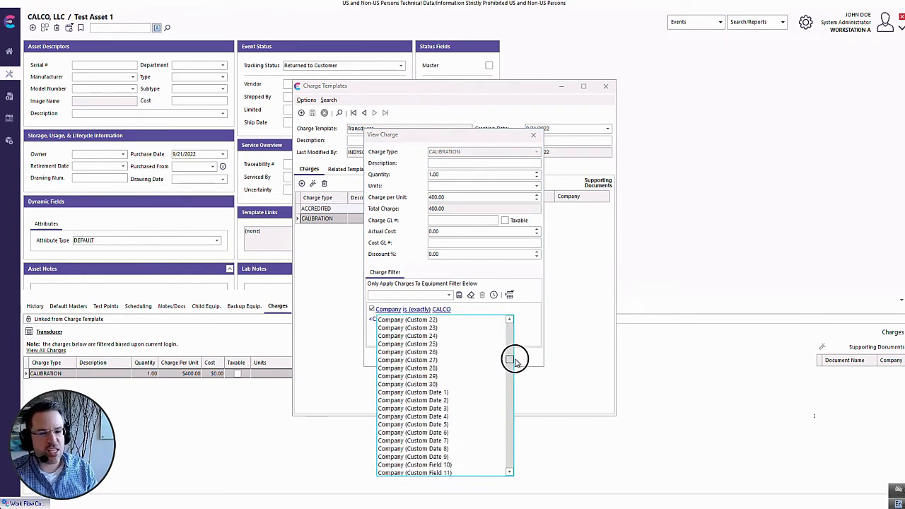
left_click(522, 340)
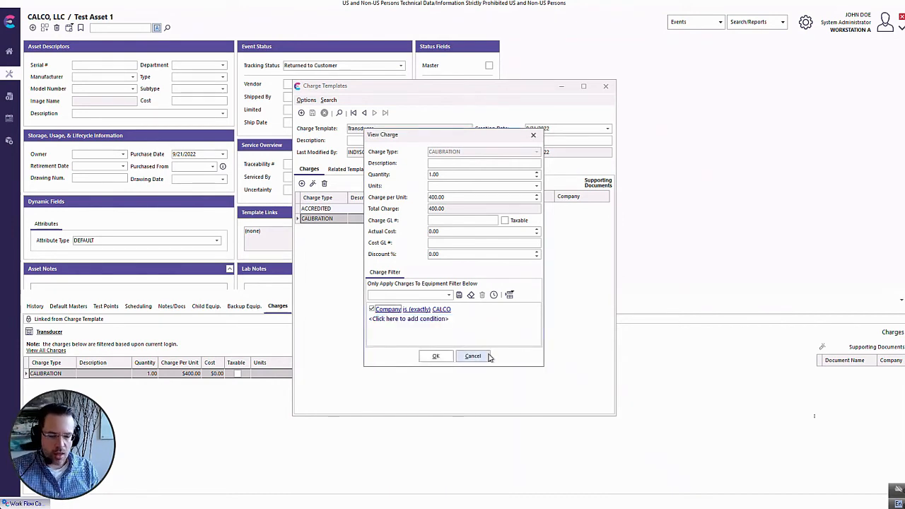
left_click(473, 356)
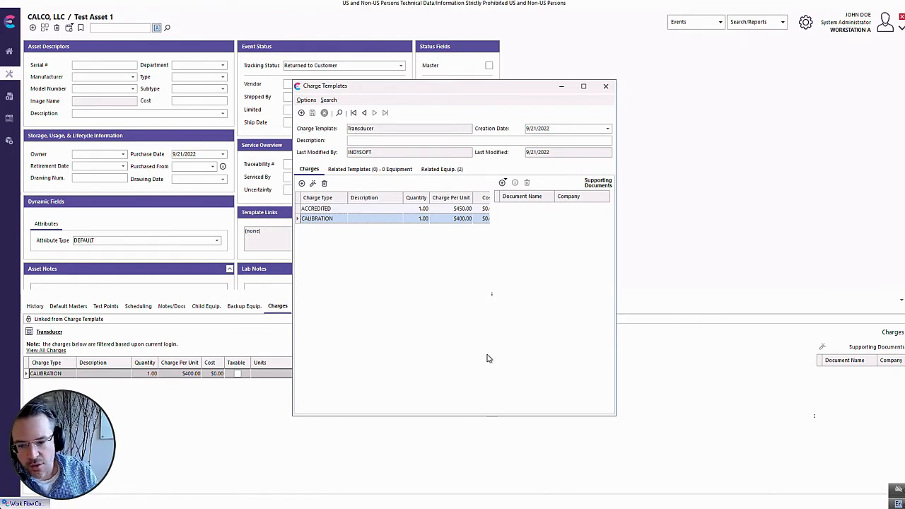
left_click(606, 87)
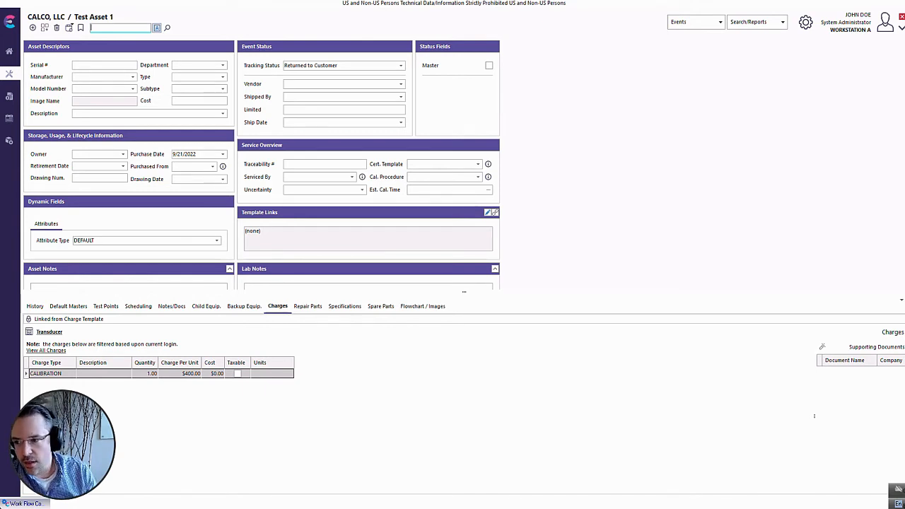
Open the recently viewed CYBERDYNE asset 0005289 to review its charges.
left_click(69, 29)
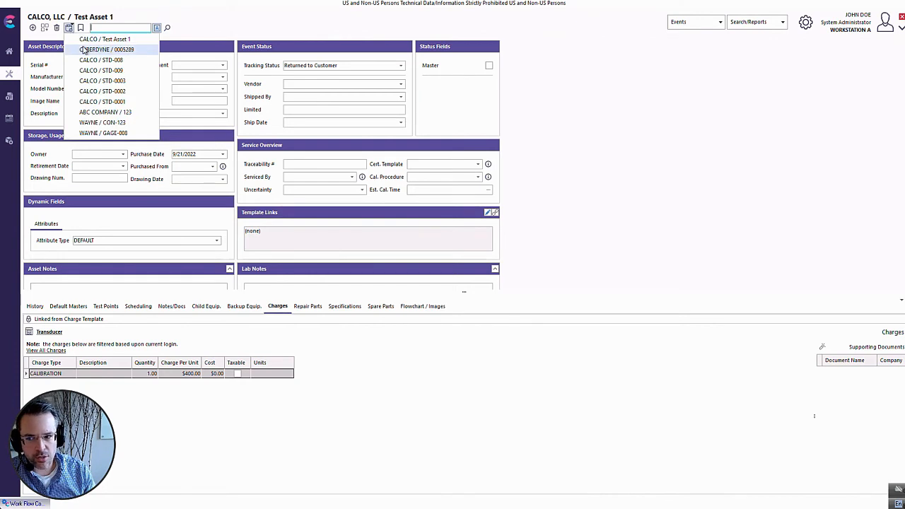
left_click(81, 36)
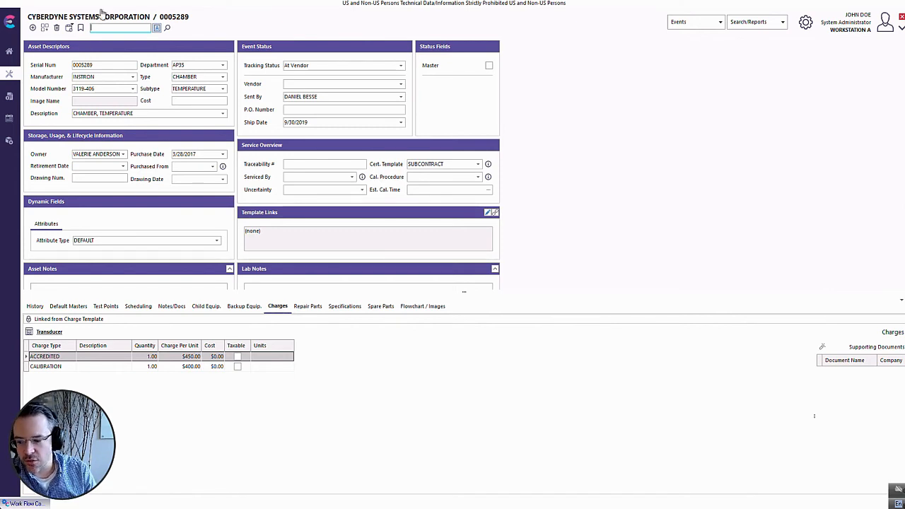
Search the System Administrator profile's security rights for "filtered charge" and expand the matching category.
left_click(805, 22)
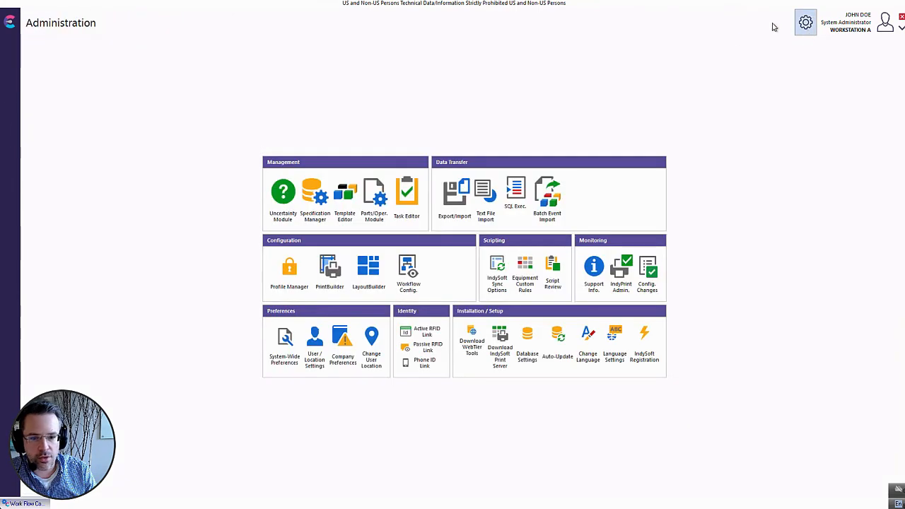
left_click(298, 279)
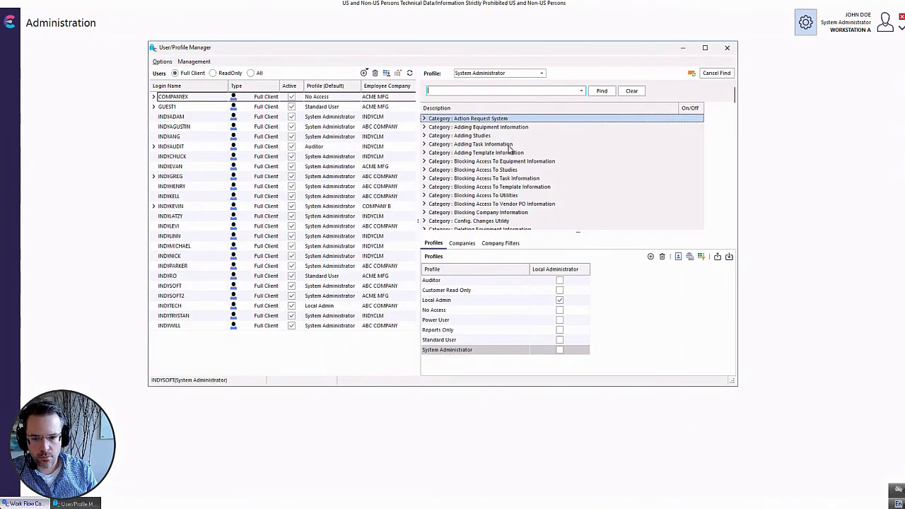
left_click(483, 91)
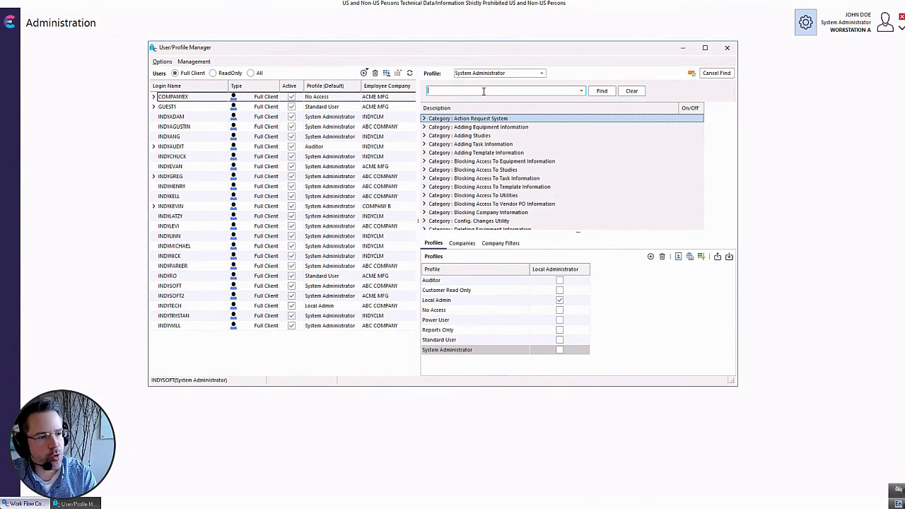
type("f")
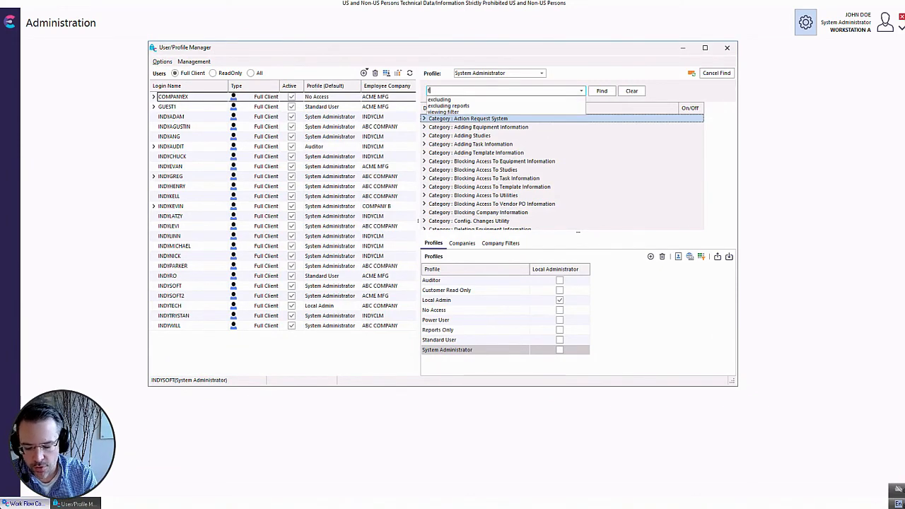
type("iltered charge")
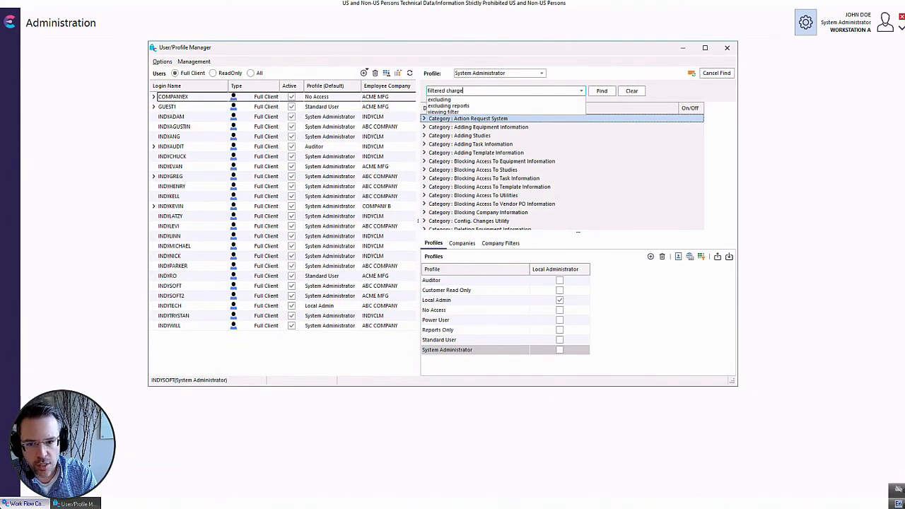
key("Return")
left_click(430, 120)
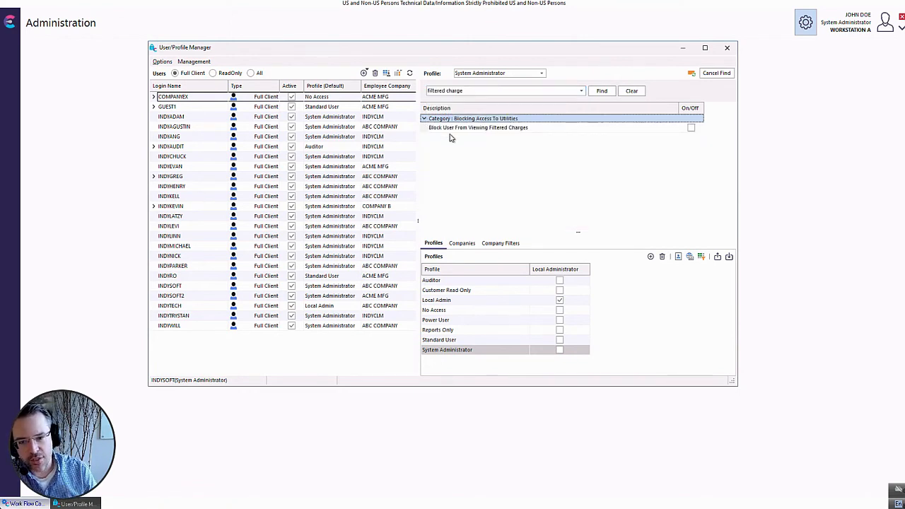
Search the profile's security rights for "charge amount", close the profile manager and return to the CYBERDYNE asset.
left_click(494, 91)
key("BackSpace")
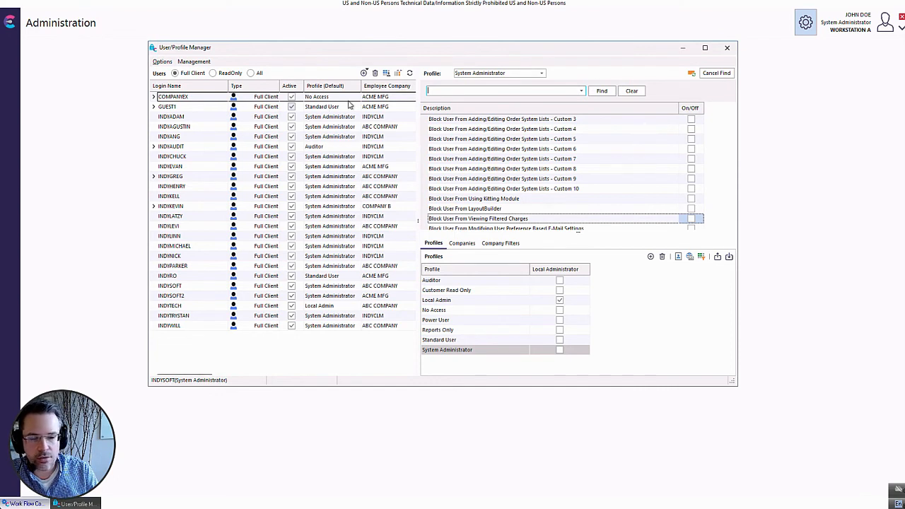
type("charge amount")
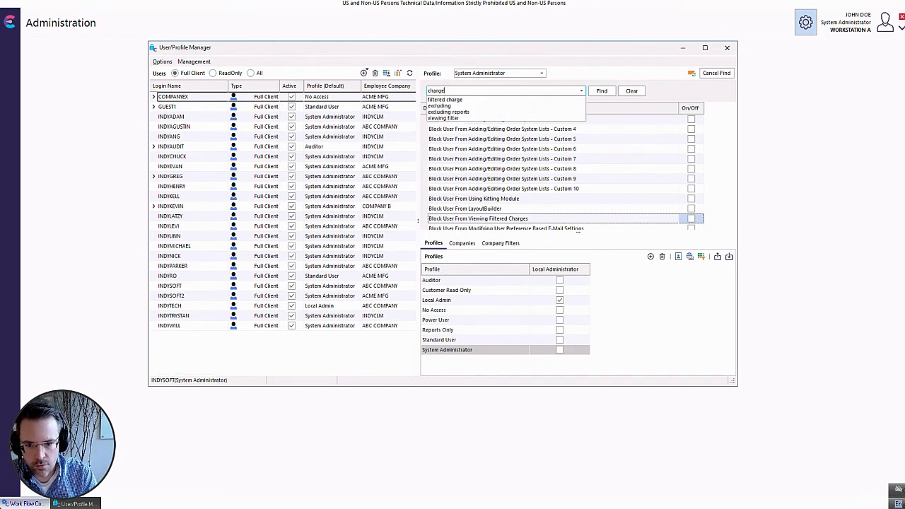
key("Return")
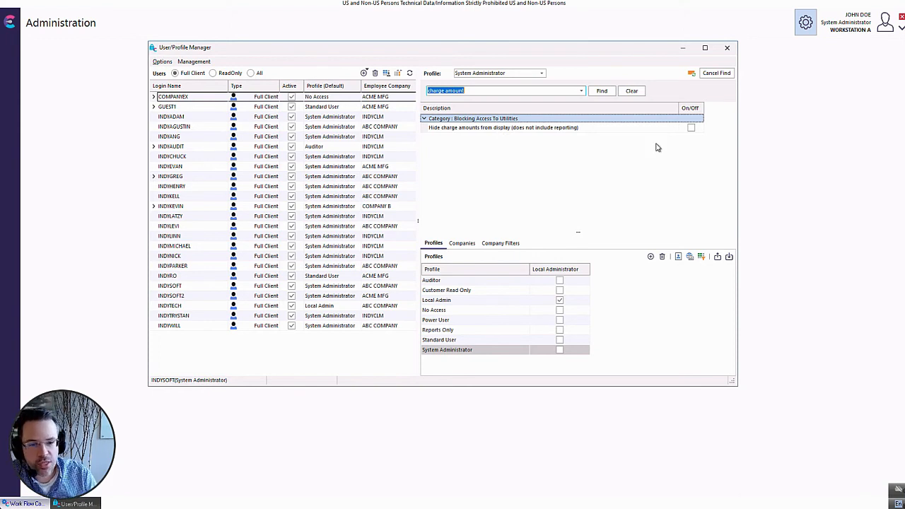
left_click(726, 49)
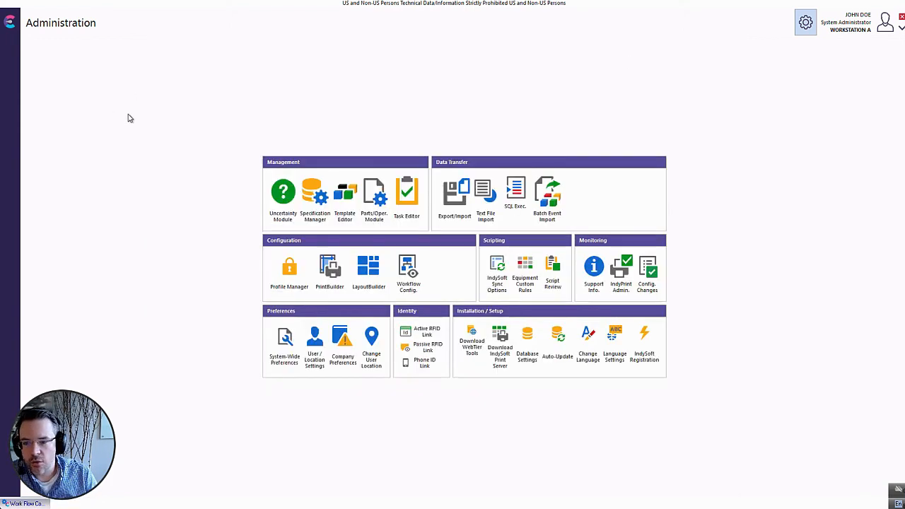
left_click(813, 27)
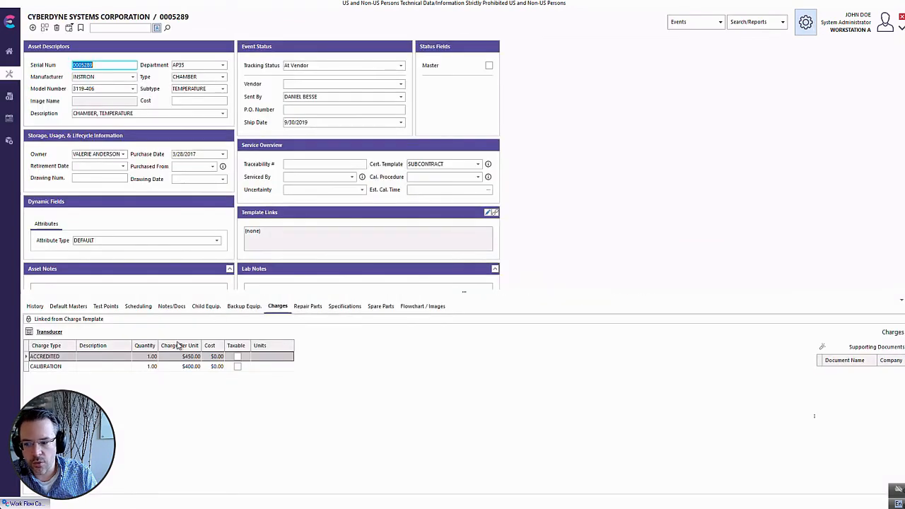